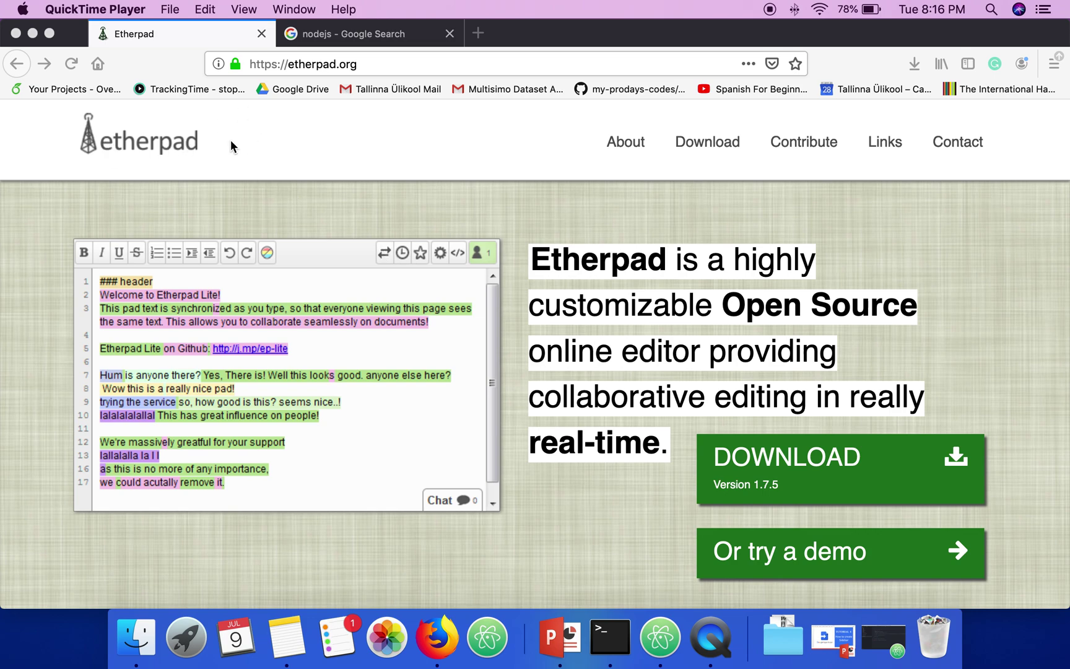
Open the Node.js website from the nodejs search results, return to etherpad.org, and bring up Terminal.
{"action": "left_click", "coordinate": [337, 36]}
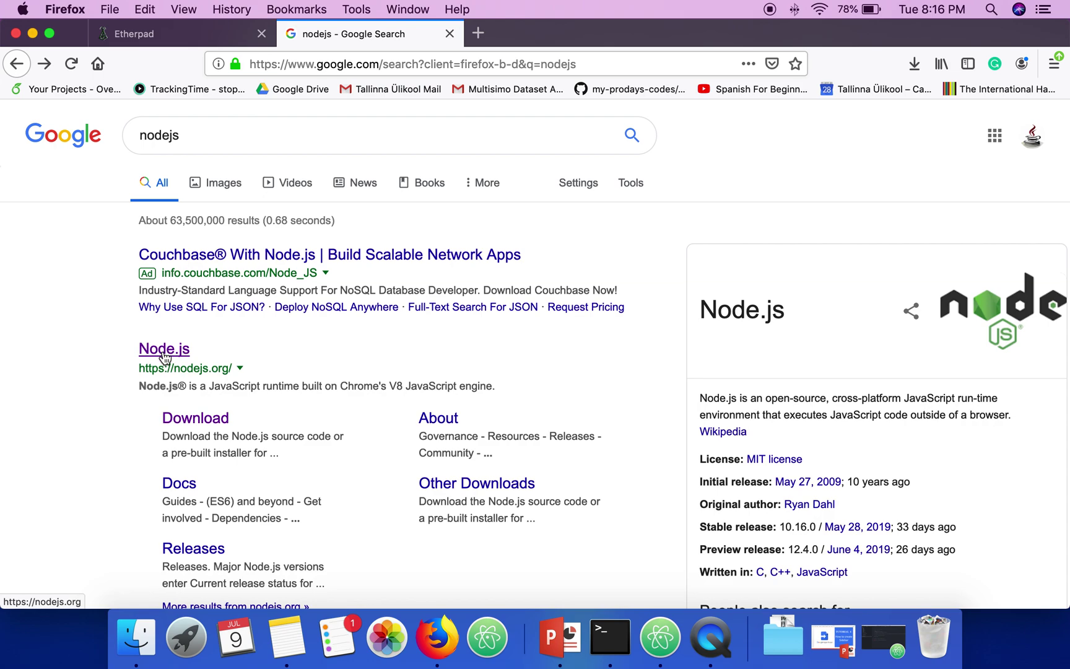
{"action": "left_click", "coordinate": [159, 352]}
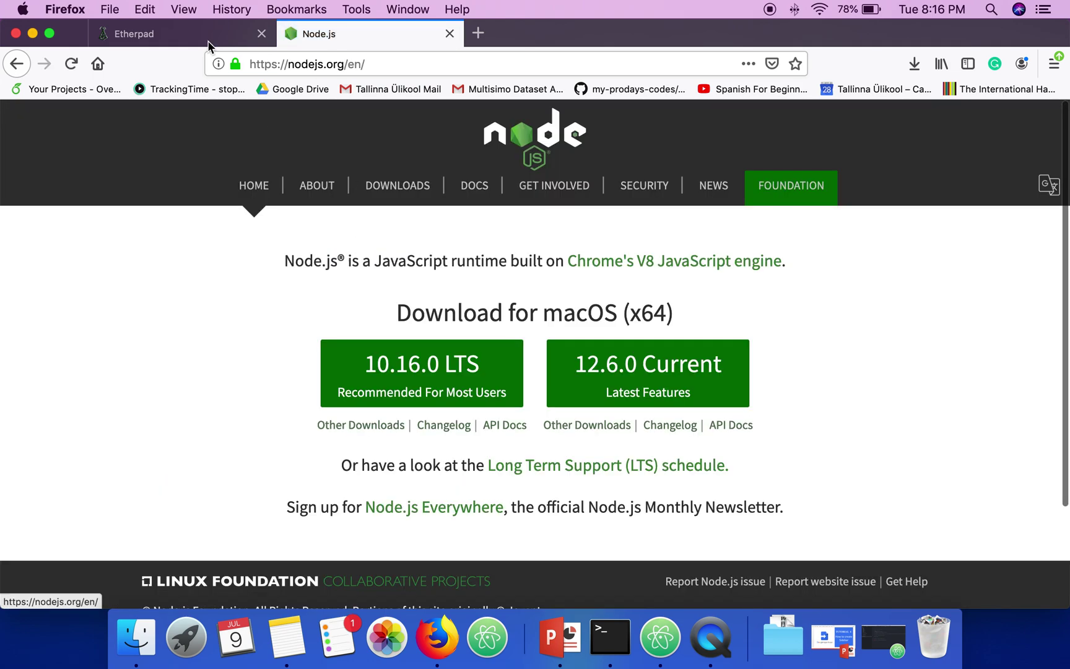
{"action": "left_click", "coordinate": [201, 33]}
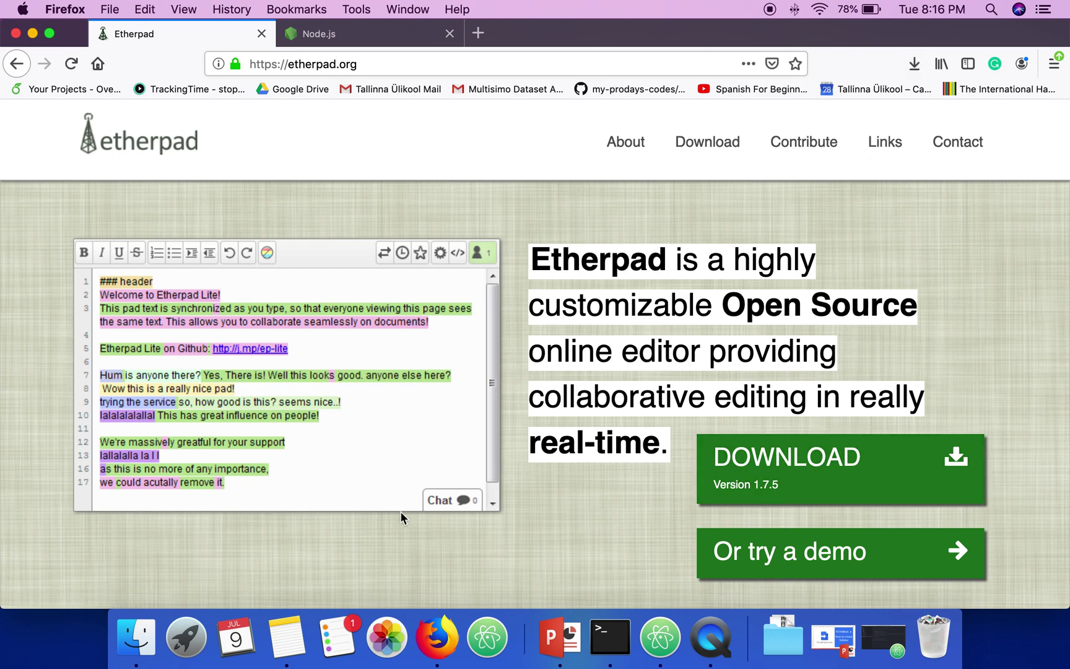
{"action": "left_click", "coordinate": [618, 639]}
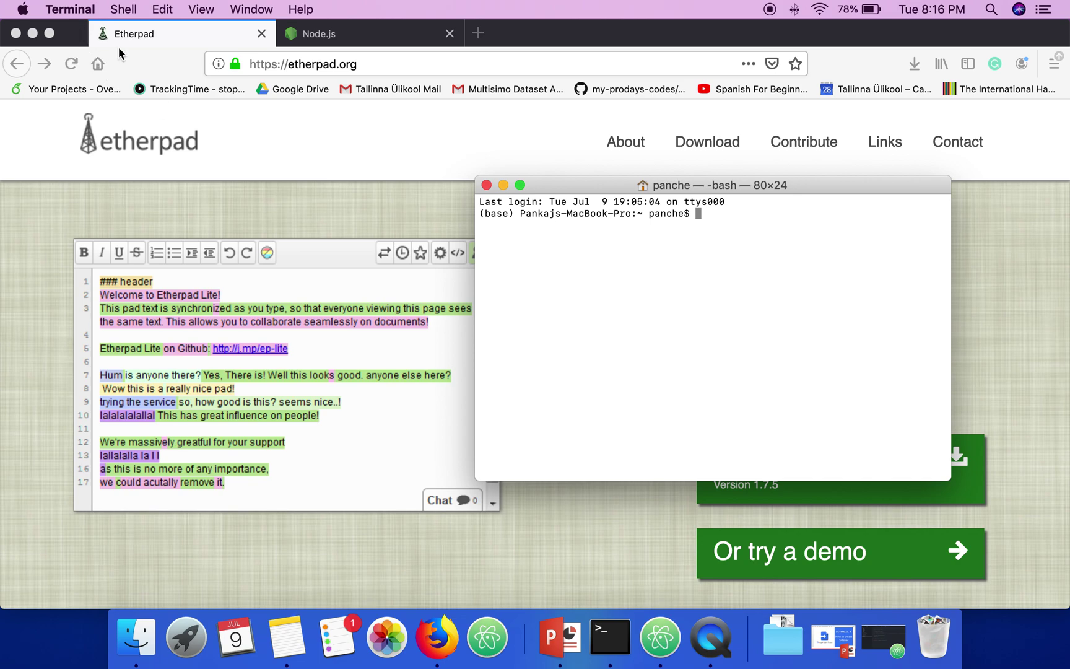
{"action": "type", "text": "cd Dow"}
Change directory into Downloads/etherpad-lite-1.7.5/bin using cd commands.
{"action": "key", "text": "Tab"}
{"action": "key", "text": "Return"}
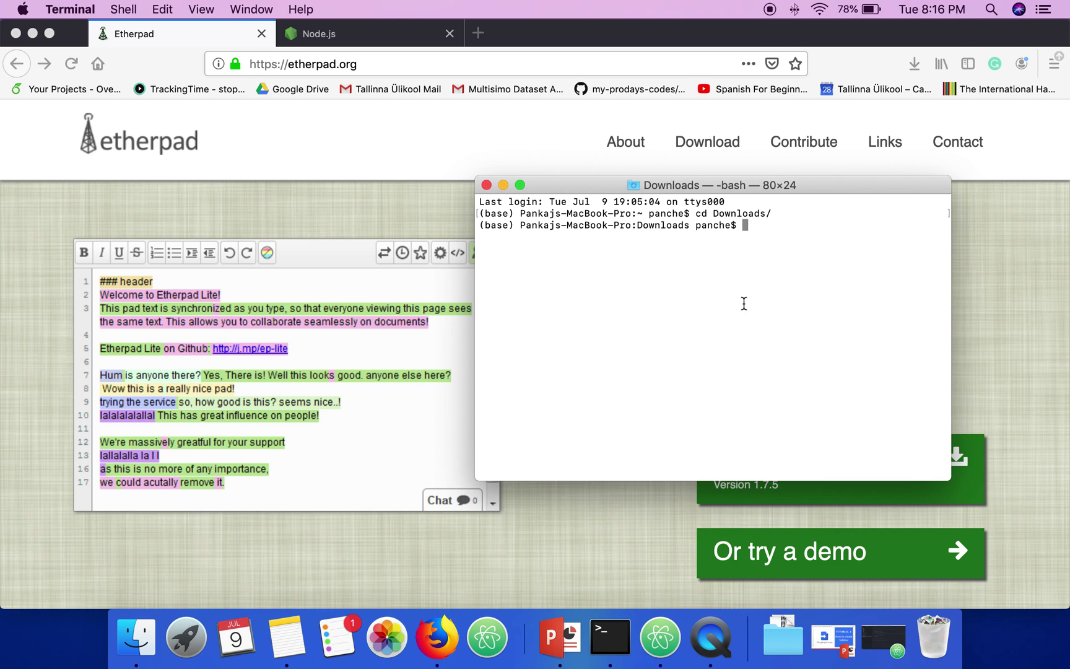
{"action": "type", "text": "cd e"}
{"action": "type", "text": "therpad-lite-1.7.5"}
{"action": "key", "text": "Return"}
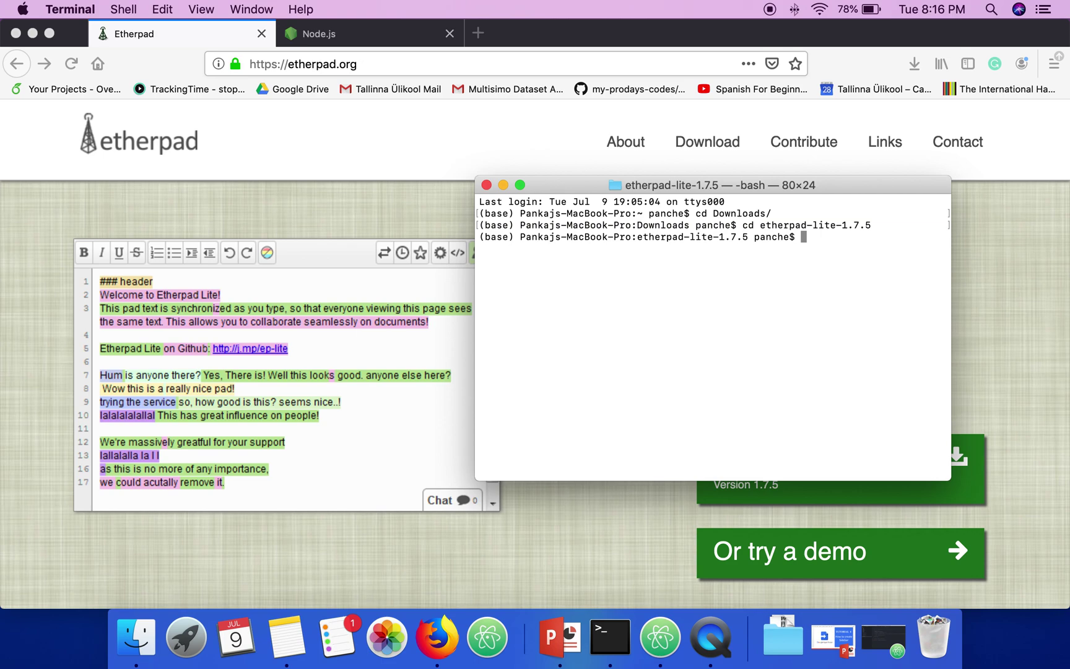
{"action": "type", "text": "cd bin/"}
{"action": "key", "text": "Return"}
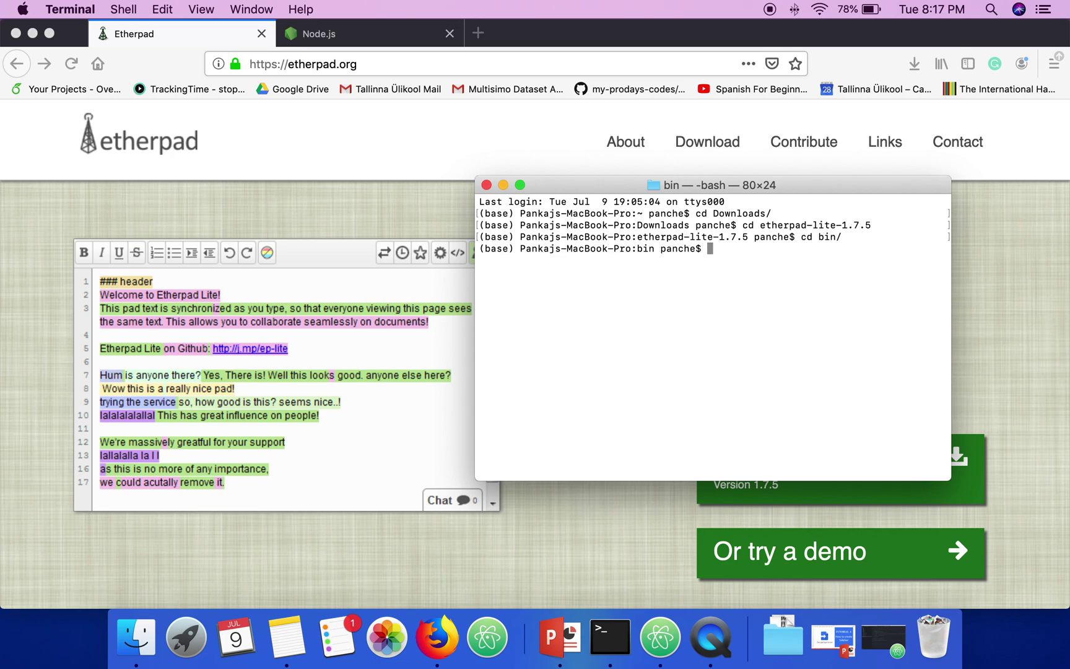
{"action": "type", "text": "sh "}
{"action": "type", "text": "run.sh"}
Launch Etherpad 1.7.5 with sh run.sh so it listens on port 9001.
{"action": "key", "text": "Left"}
{"action": "key", "text": "Left"}
{"action": "key", "text": "Left"}
{"action": "key", "text": "Right"}
{"action": "key", "text": "Right"}
{"action": "key", "text": "Right"}
{"action": "key", "text": "Return"}
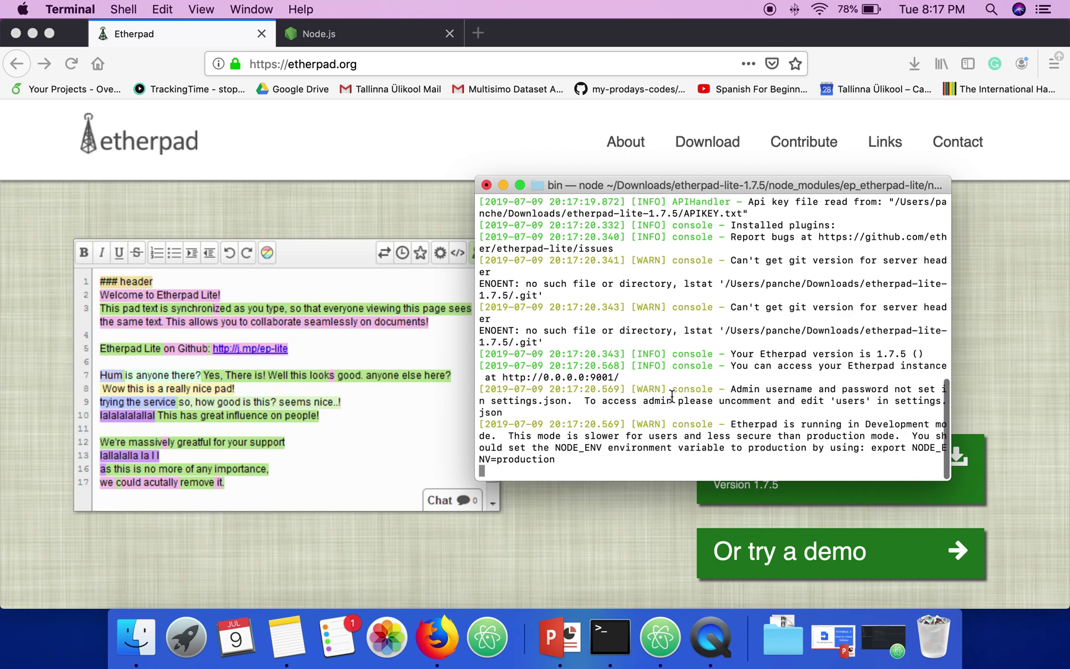
{"action": "left_click", "coordinate": [479, 31]}
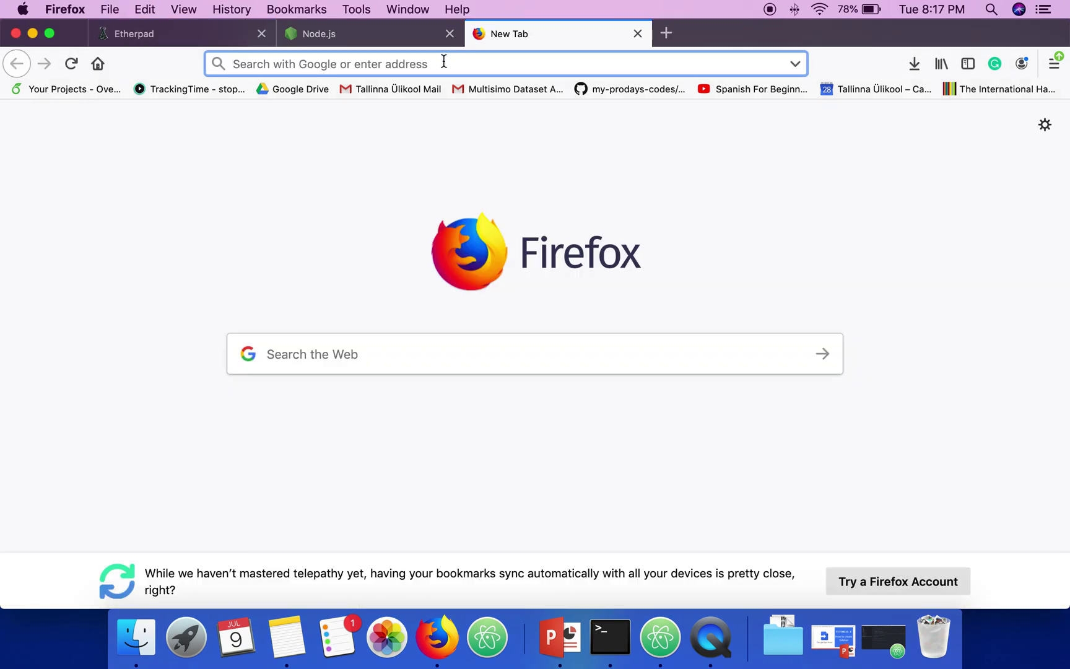
{"action": "type", "text": "l"}
Clear the autofilled address ending while entering localhost:9001 in the new tab.
{"action": "key", "text": "Right"}
{"action": "key", "text": "BackSpace"}
{"action": "key", "text": "BackSpace"}
{"action": "key", "text": "BackSpace"}
{"action": "key", "text": "BackSpace"}
{"action": "key", "text": "BackSpace"}
{"action": "type", "text": "9"}
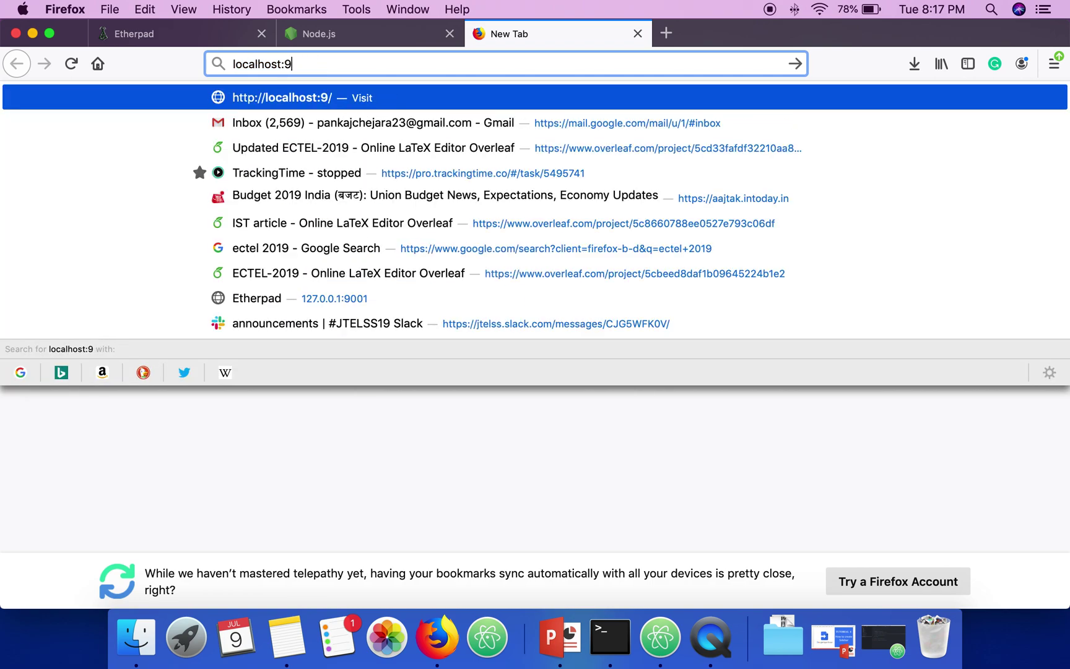
{"action": "type", "text": "001"}
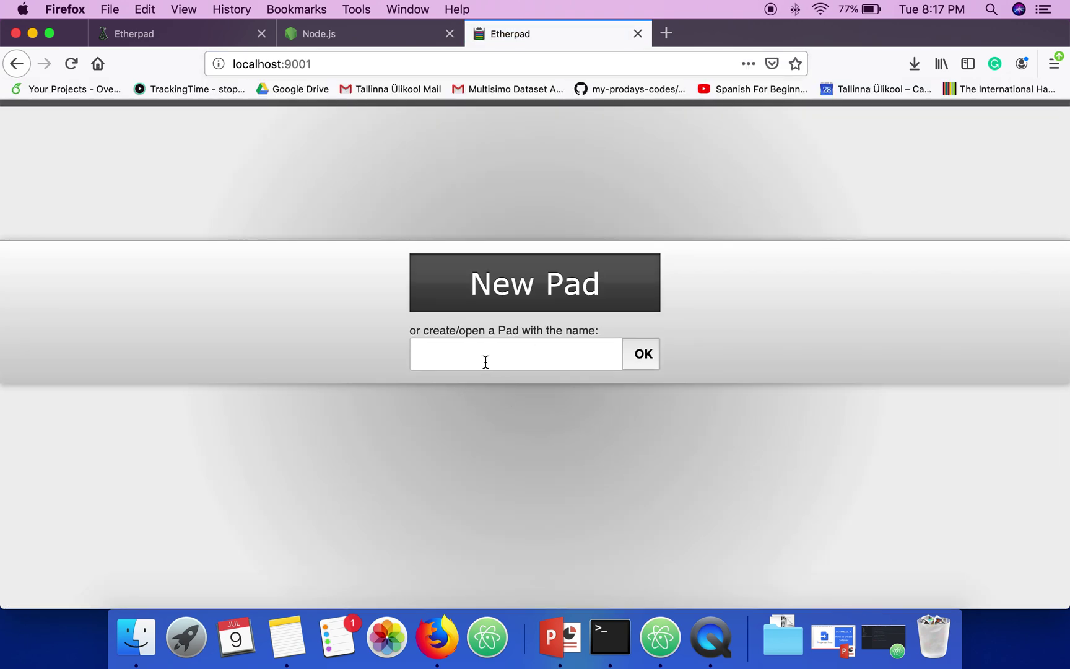
{"action": "type", "text": "demo1"}
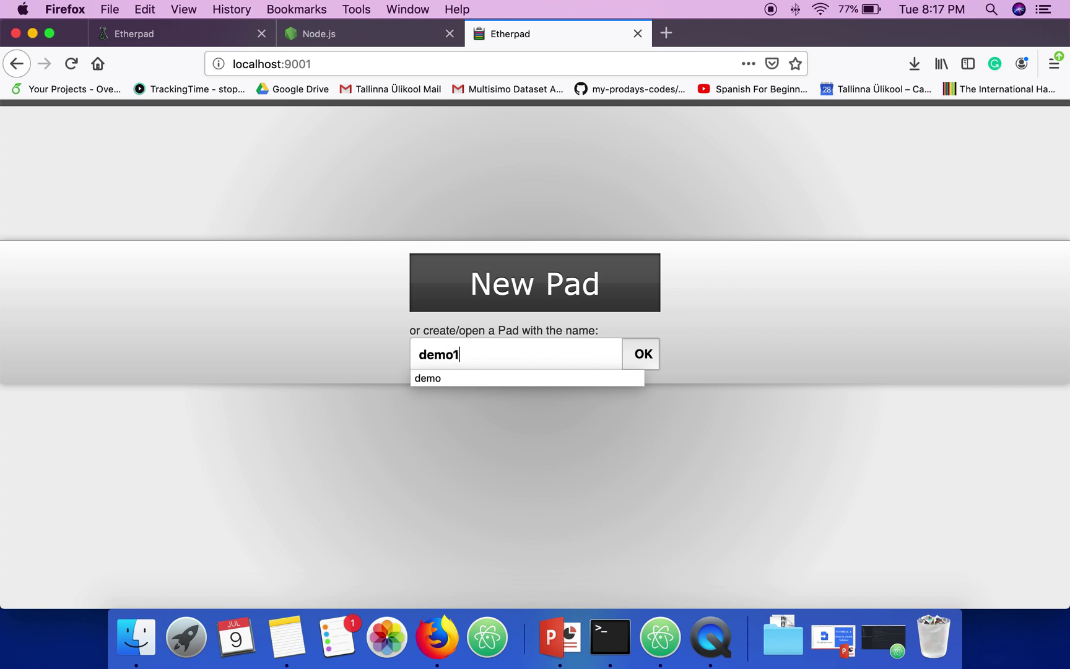
Confirm the pad name demo1 to create and open that pad.
{"action": "left_click", "coordinate": [650, 361]}
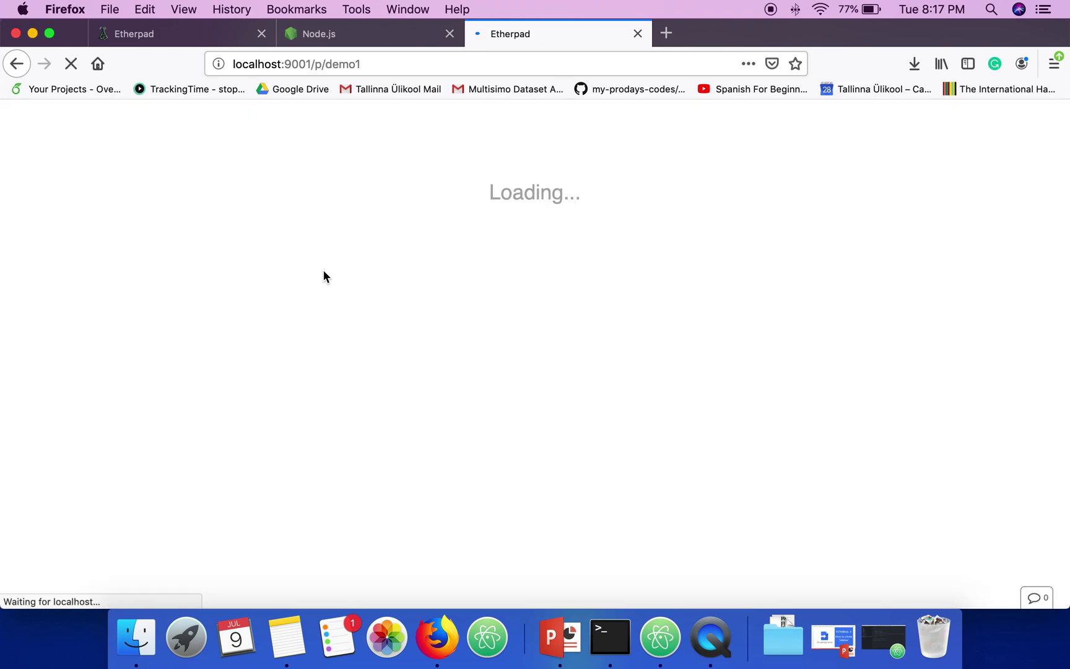